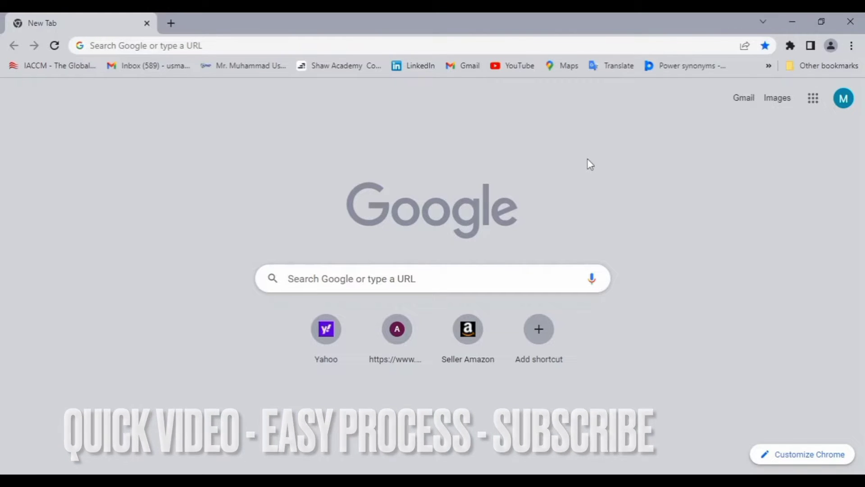
# Step: Search for 'shopify logo maker' and open Shopify's Free Logo Maker result
pyautogui.click(268, 42)
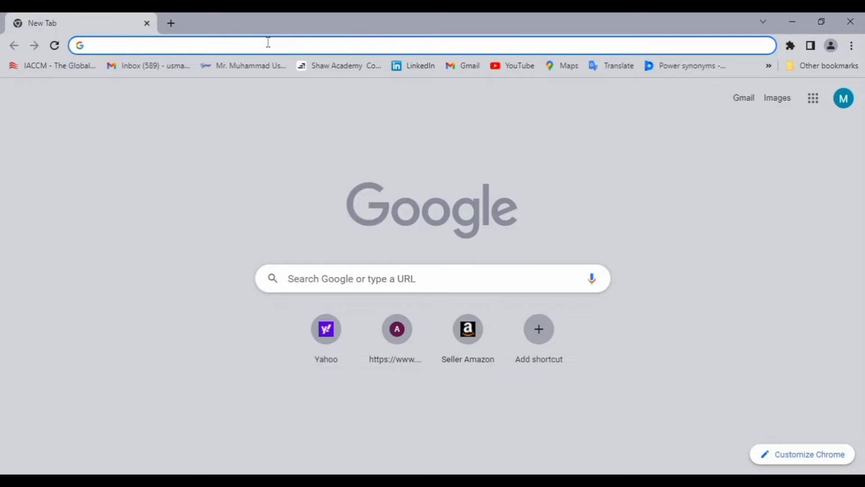
pyautogui.write('shopi')
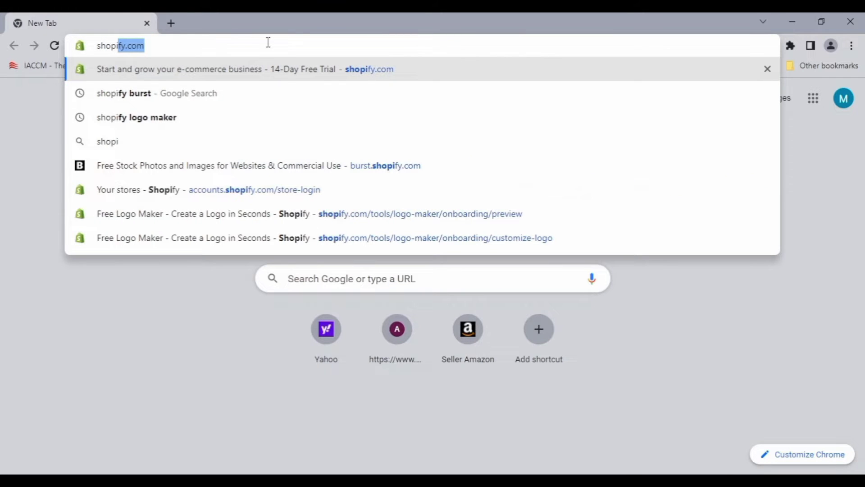
pyautogui.write('fy logo maker')
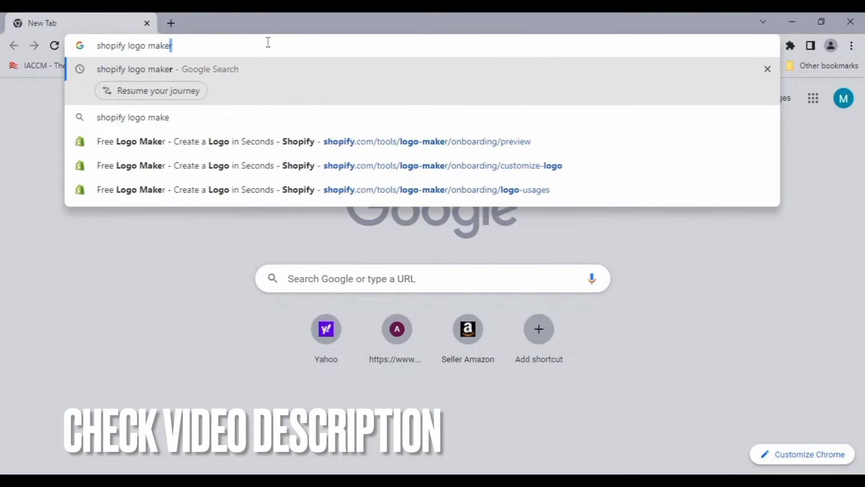
pyautogui.press('Return')
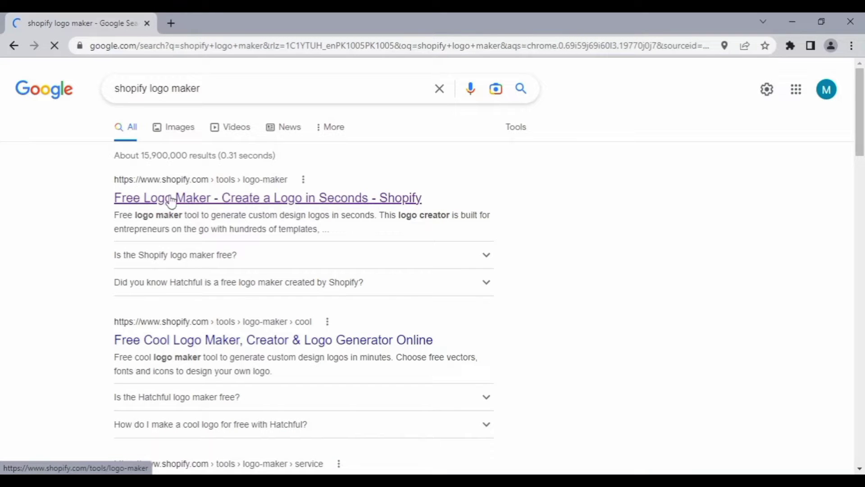
pyautogui.click(214, 184)
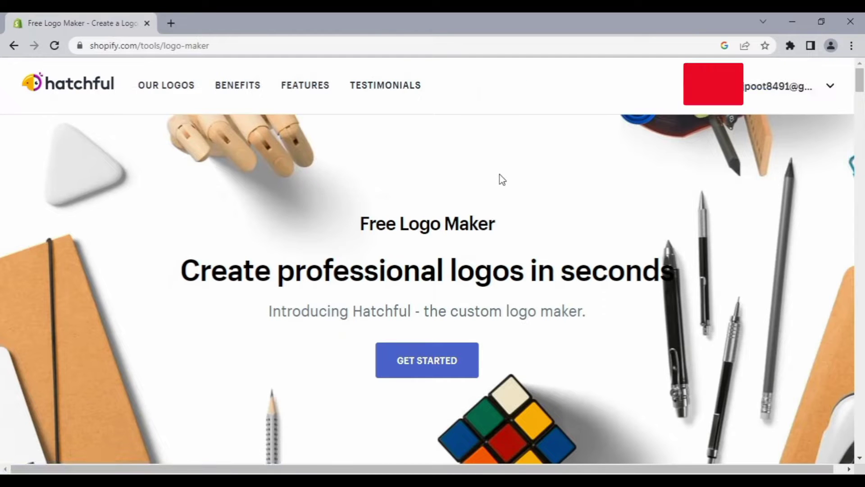
# Step: Start a new Hatchful logo with Fashion as the business space and continue
pyautogui.click(441, 359)
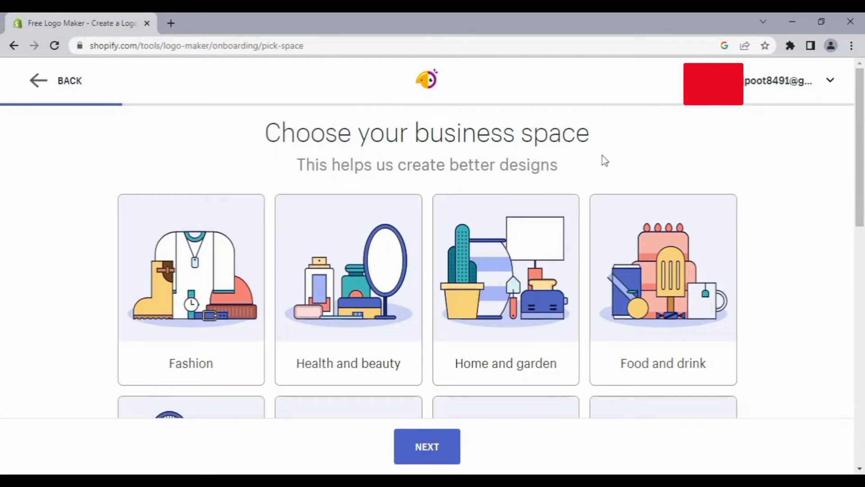
pyautogui.moveTo(861, 161); pyautogui.dragTo(862, 193)
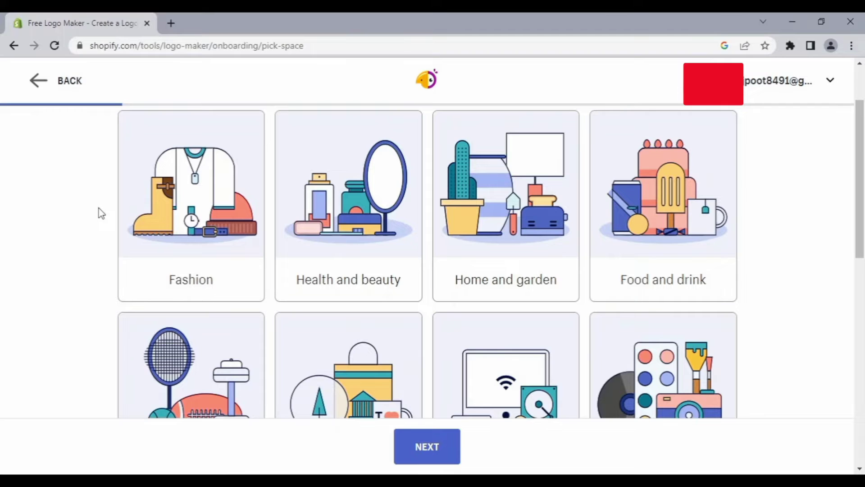
pyautogui.click(175, 196)
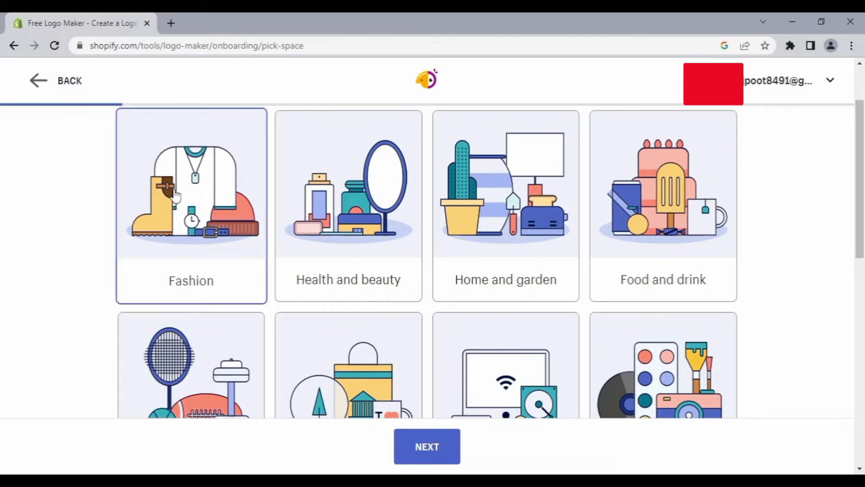
pyautogui.click(400, 452)
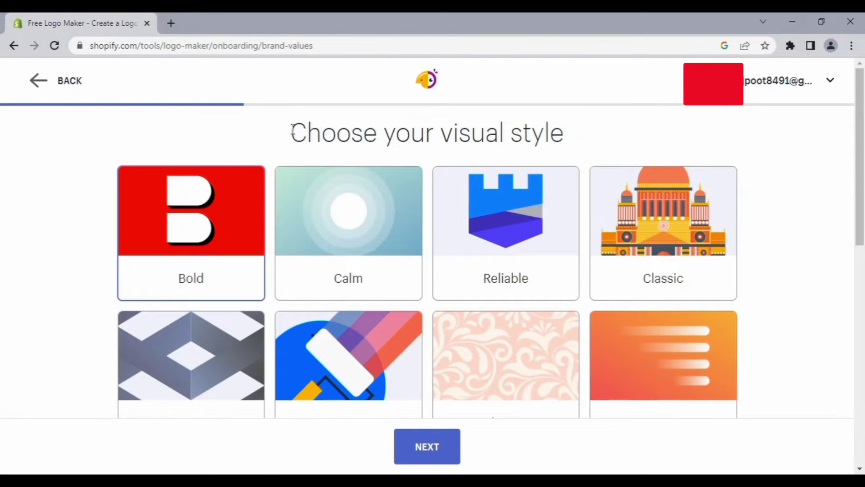
# Step: Mark Bold as the chosen visual style and continue to the business name
pyautogui.moveTo(291, 132); pyautogui.dragTo(590, 134)
pyautogui.click(591, 133)
pyautogui.moveTo(861, 203)
pyautogui.mouseDown()
pyautogui.moveTo(862, 268)
pyautogui.moveTo(862, 216)
pyautogui.mouseUp()
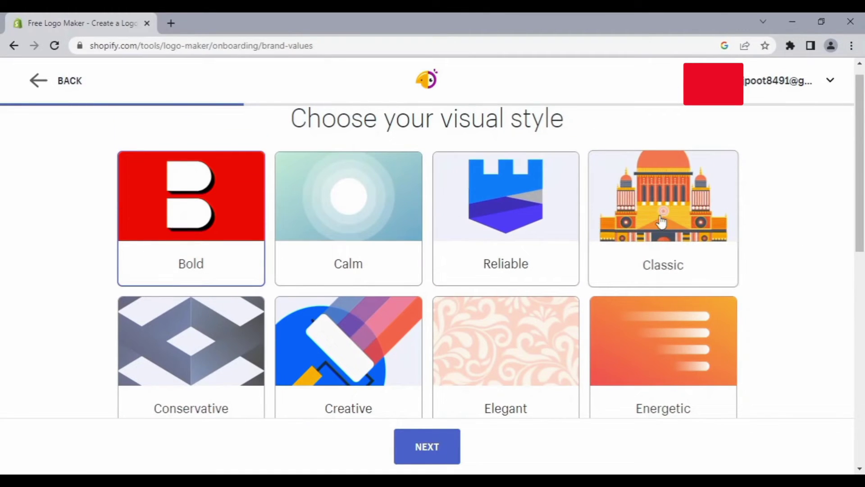
pyautogui.click(184, 222)
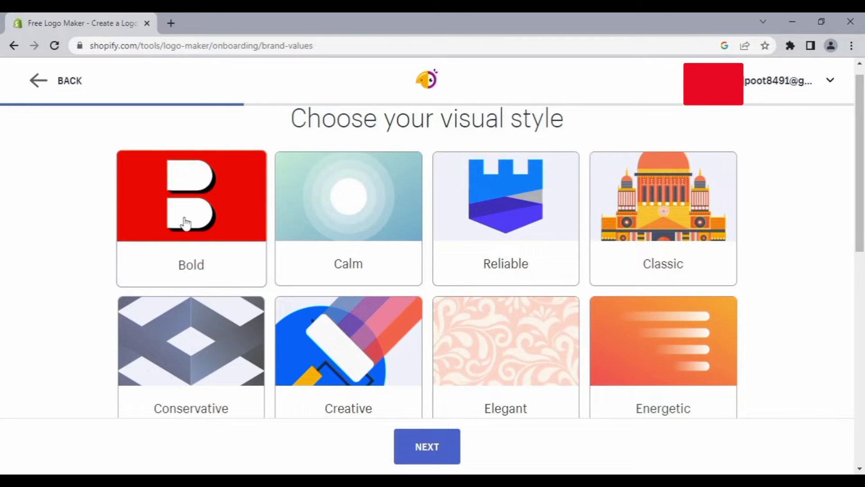
pyautogui.click(161, 243)
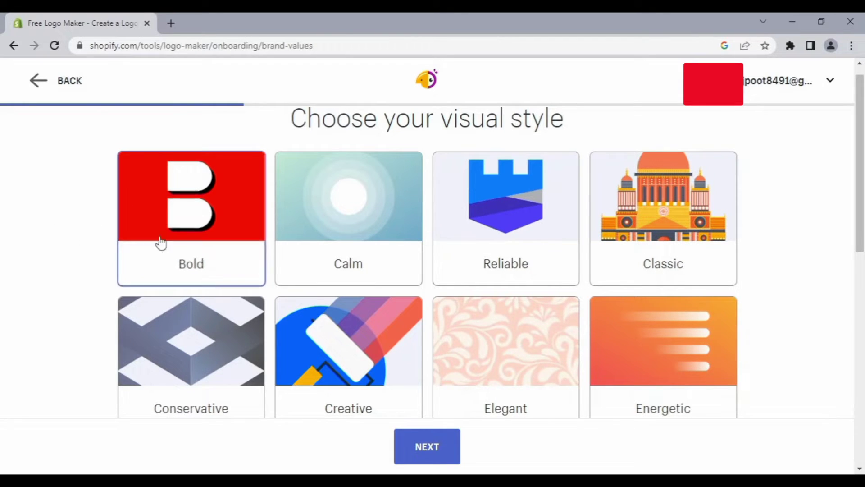
pyautogui.click(420, 446)
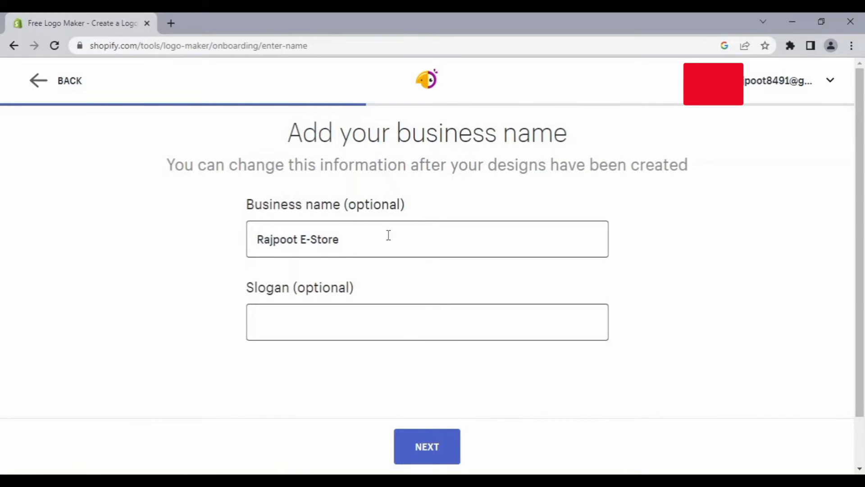
# Step: Keep 'Rajpoot E-Store' as the business name, leave the slogan blank, and continue
pyautogui.moveTo(388, 235); pyautogui.dragTo(219, 241)
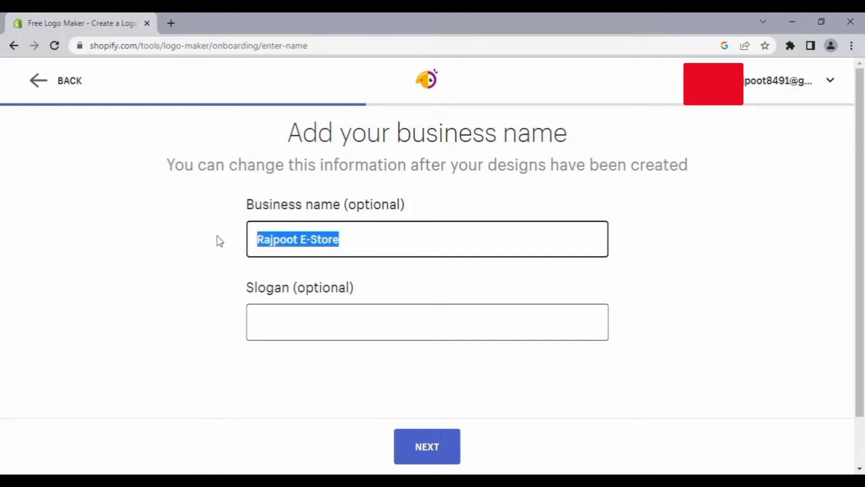
pyautogui.click(314, 322)
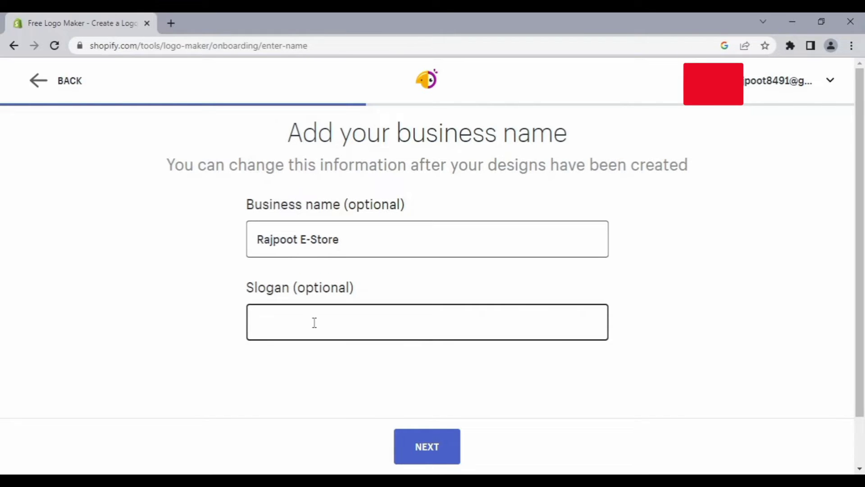
pyautogui.doubleClick(317, 287)
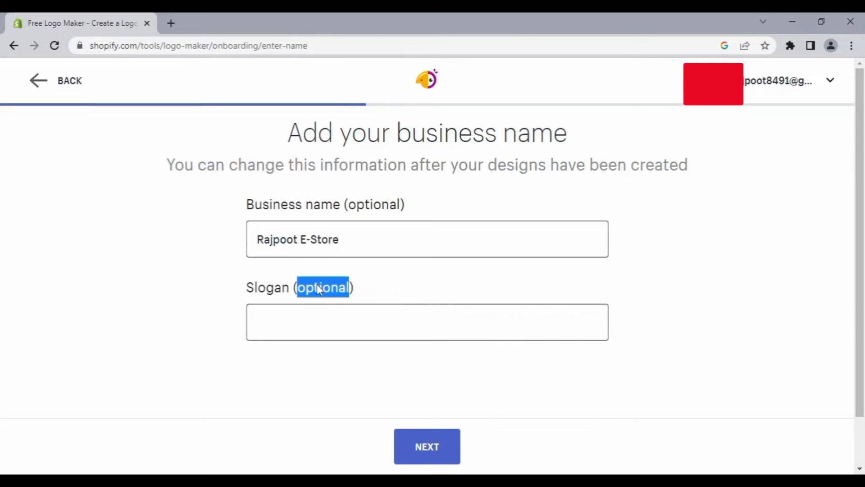
pyautogui.click(307, 380)
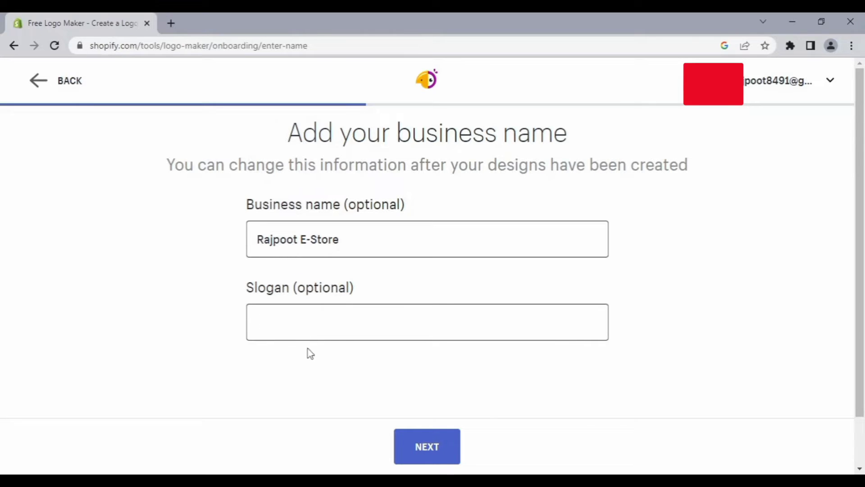
pyautogui.click(423, 447)
pyautogui.moveTo(234, 133); pyautogui.dragTo(627, 131)
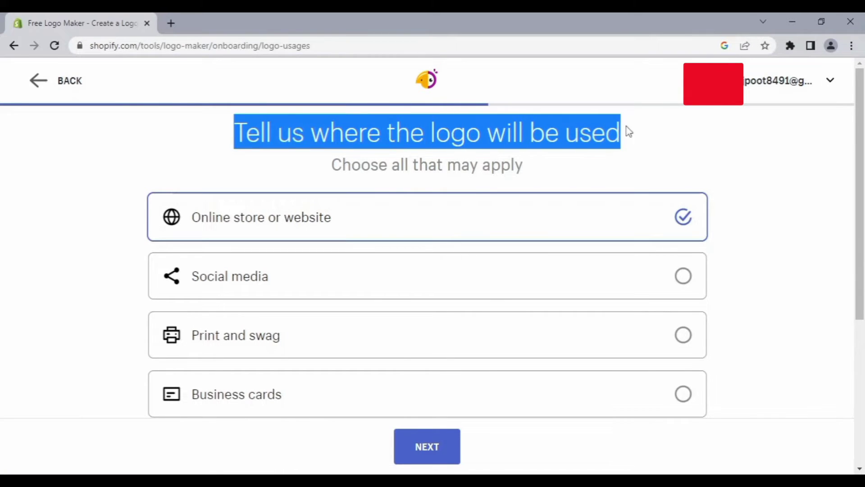
# Step: Add Social media and Business cards as logo uses, then generate the logo designs
pyautogui.click(646, 151)
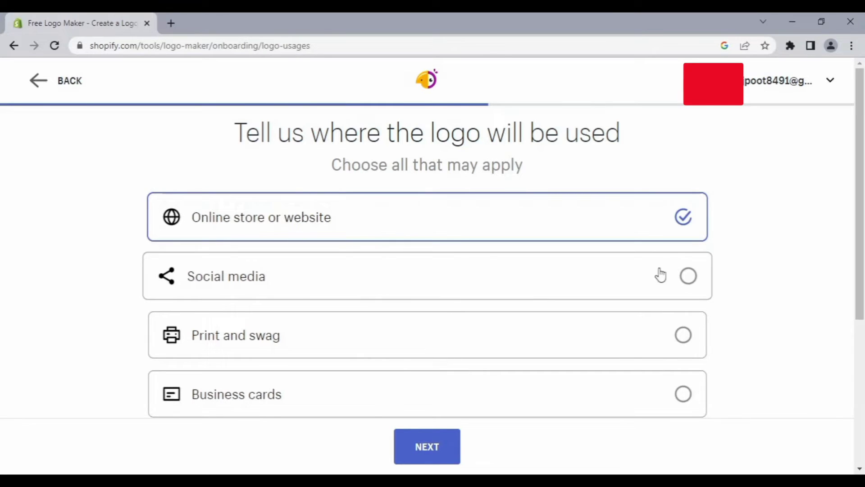
pyautogui.click(688, 275)
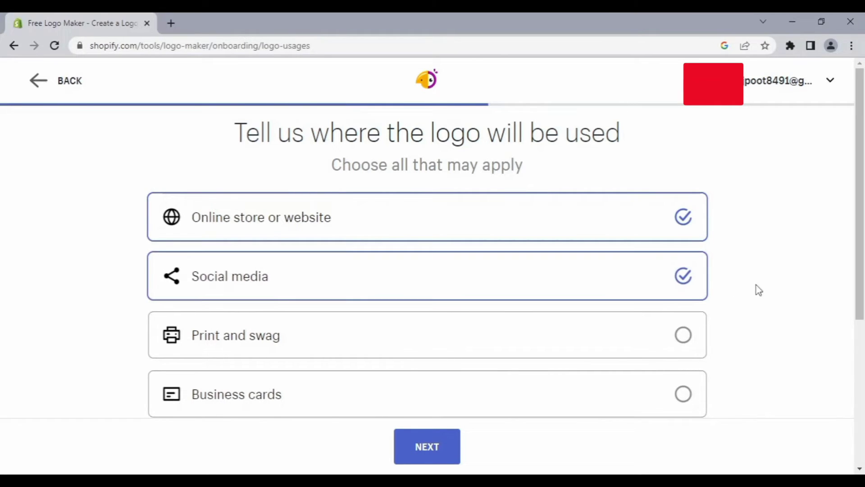
pyautogui.moveTo(863, 284); pyautogui.dragTo(863, 335)
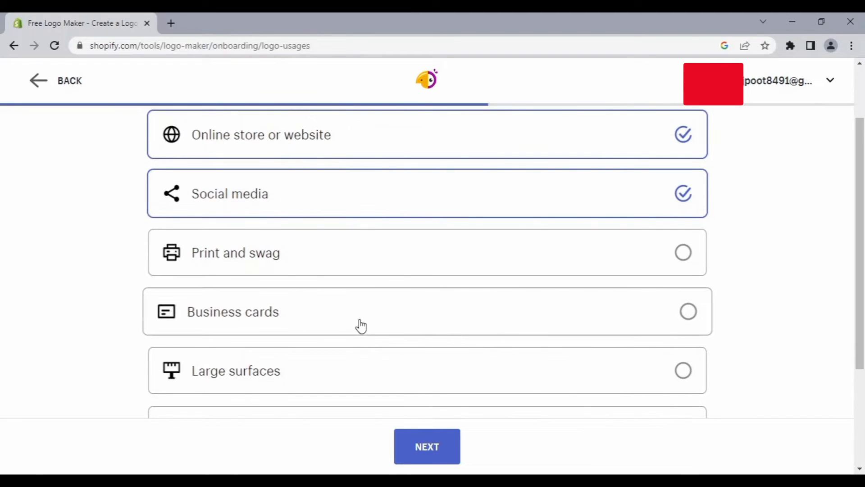
pyautogui.click(690, 312)
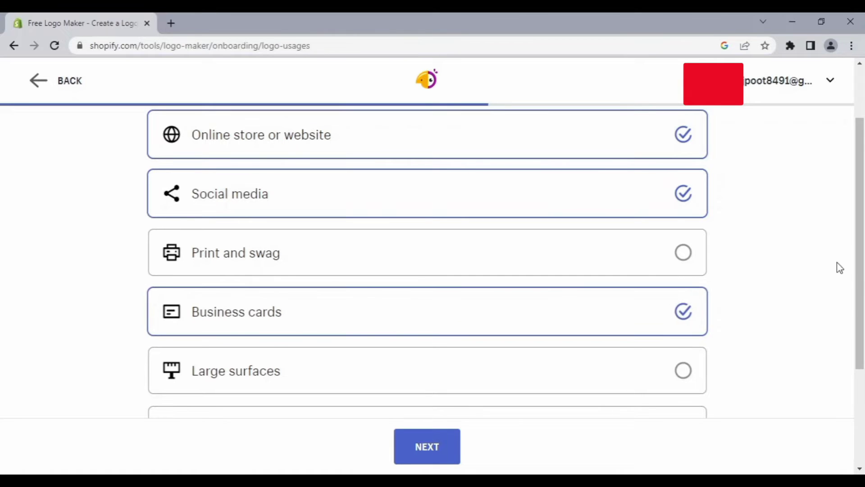
pyautogui.scroll(-3, 838, 266)
pyautogui.click(429, 447)
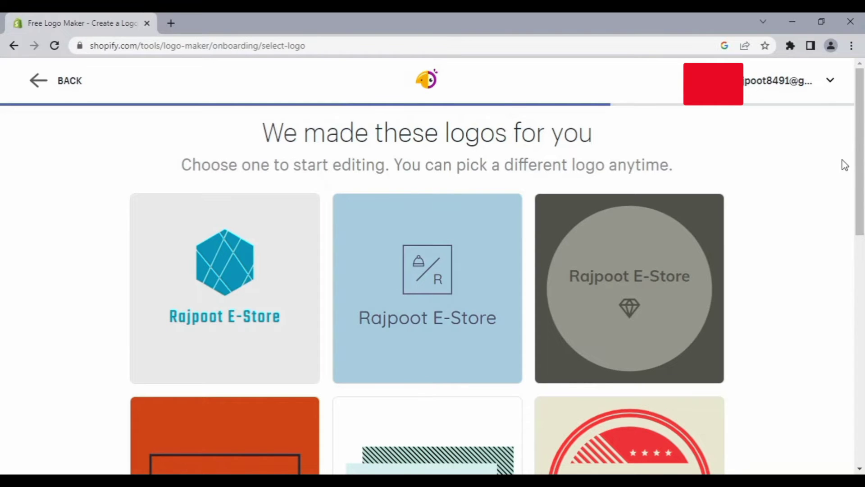
# Step: Scroll the designs and edit the Rajpoot E-Store logo with black diagonal hatching
pyautogui.moveTo(860, 174); pyautogui.dragTo(863, 217)
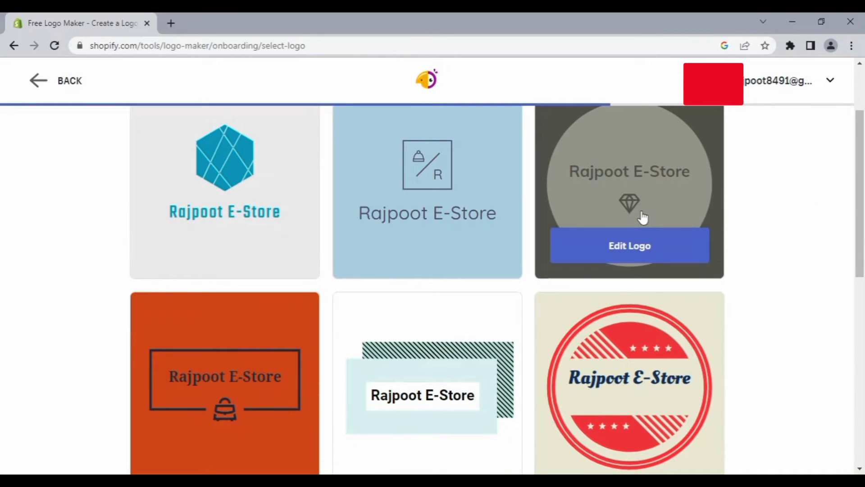
pyautogui.moveTo(864, 210); pyautogui.dragTo(863, 267)
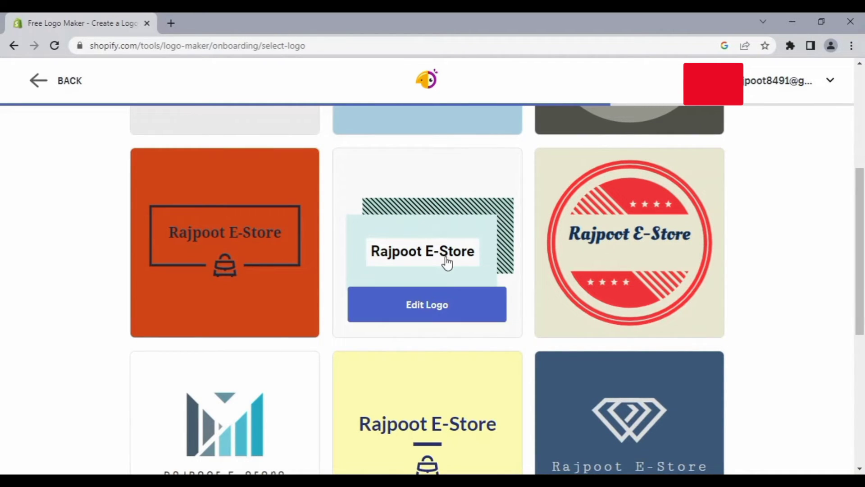
pyautogui.click(427, 310)
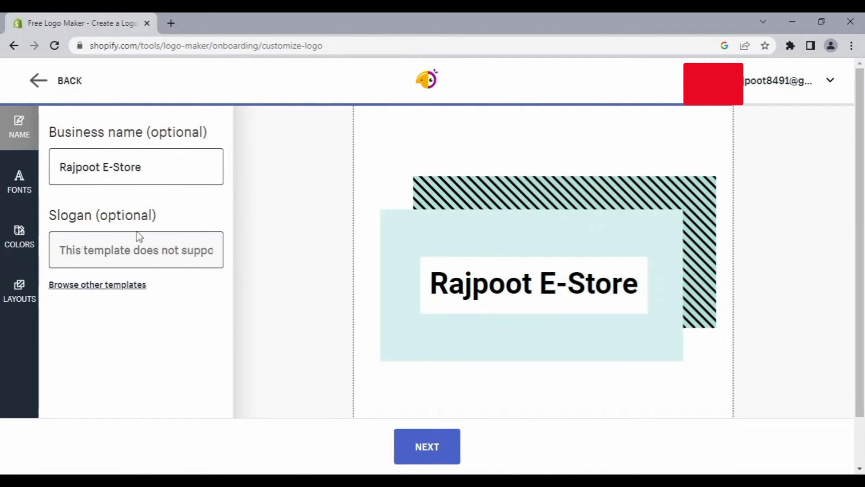
# Step: Try purple and navy colour schemes, then settle on dark grey for the logo
pyautogui.click(168, 167)
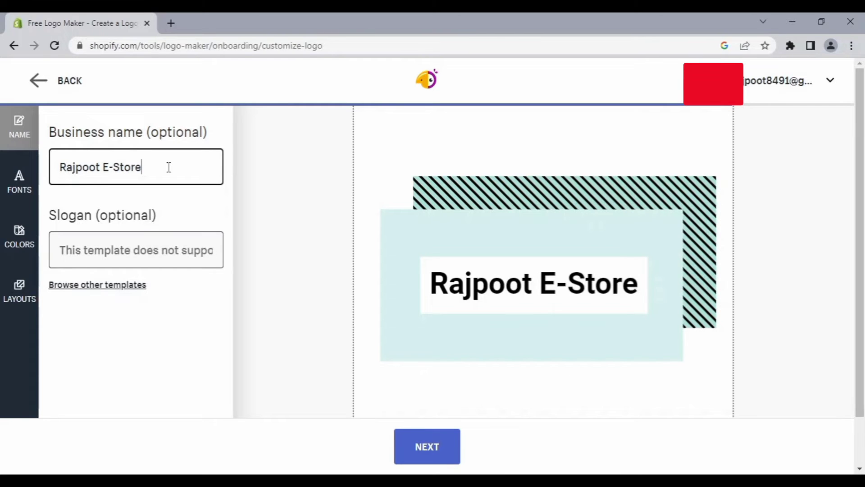
pyautogui.click(19, 182)
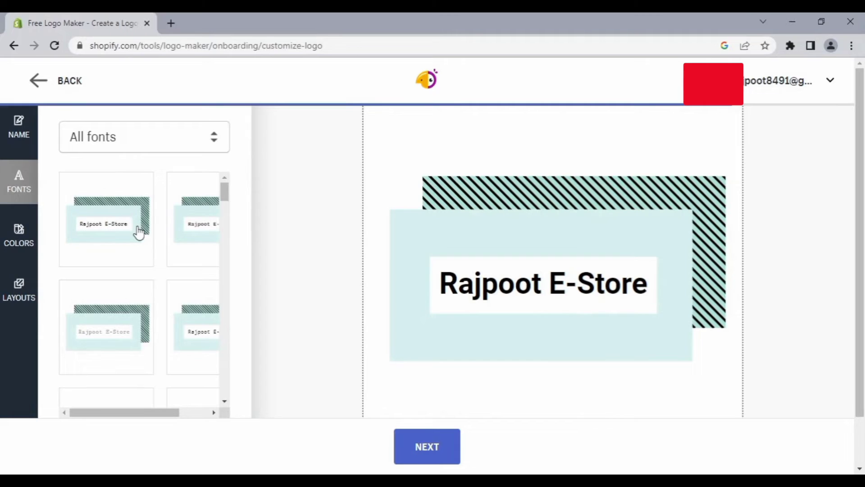
pyautogui.click(19, 234)
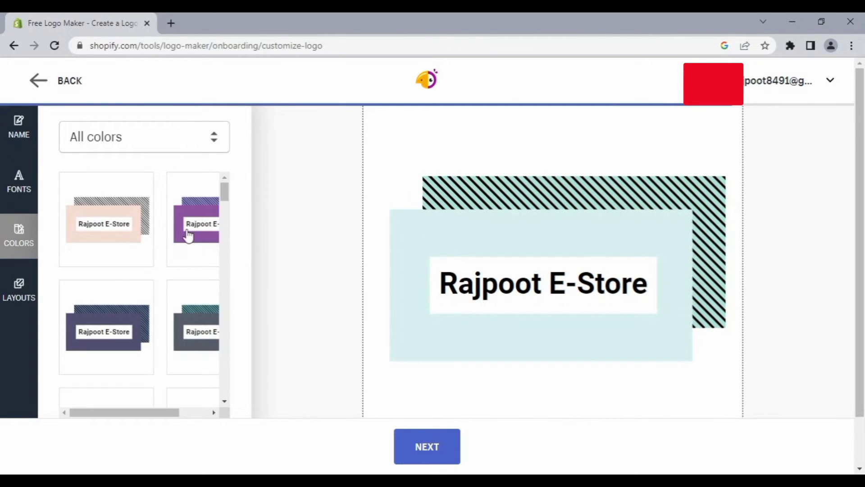
pyautogui.click(200, 236)
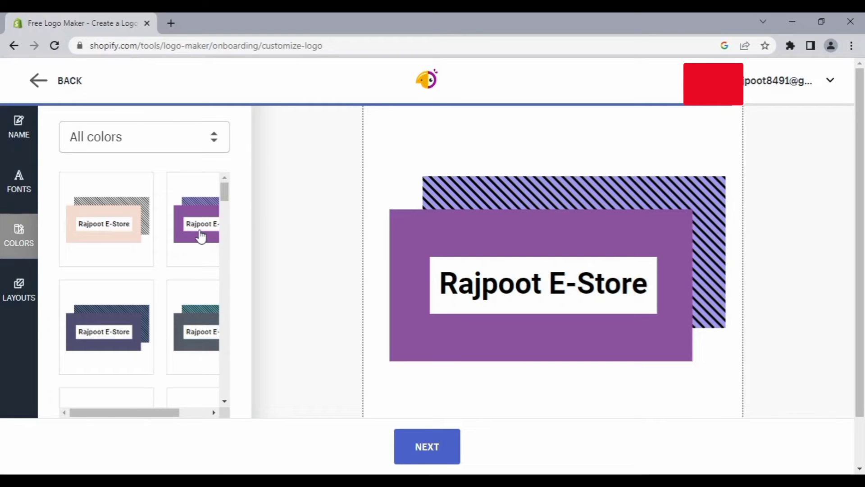
pyautogui.click(96, 323)
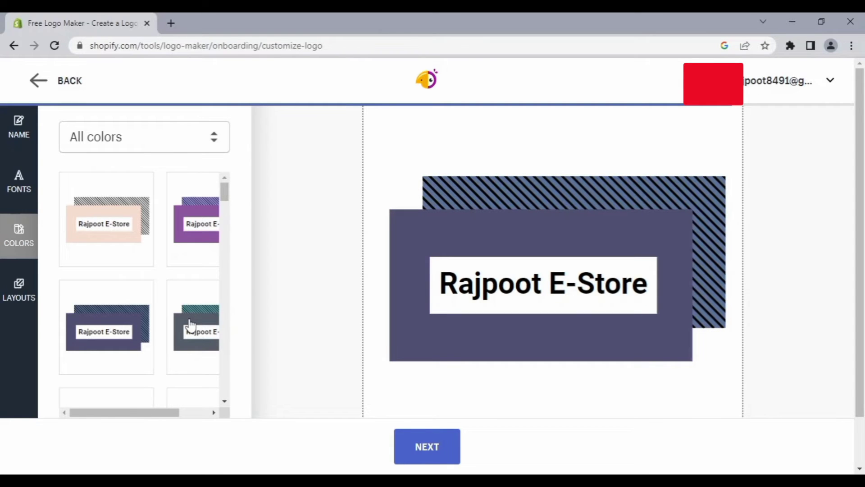
pyautogui.click(190, 323)
# Step: Apply the black-and-white striped layout and proceed to the download page
pyautogui.click(16, 290)
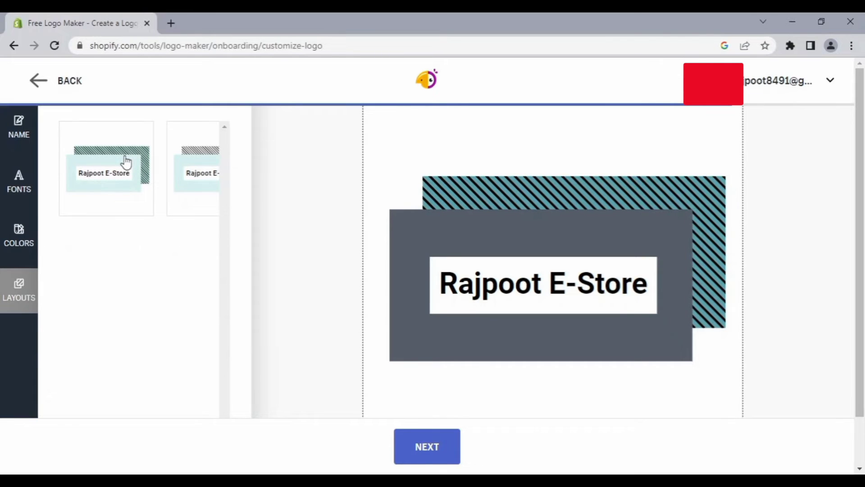
pyautogui.click(193, 157)
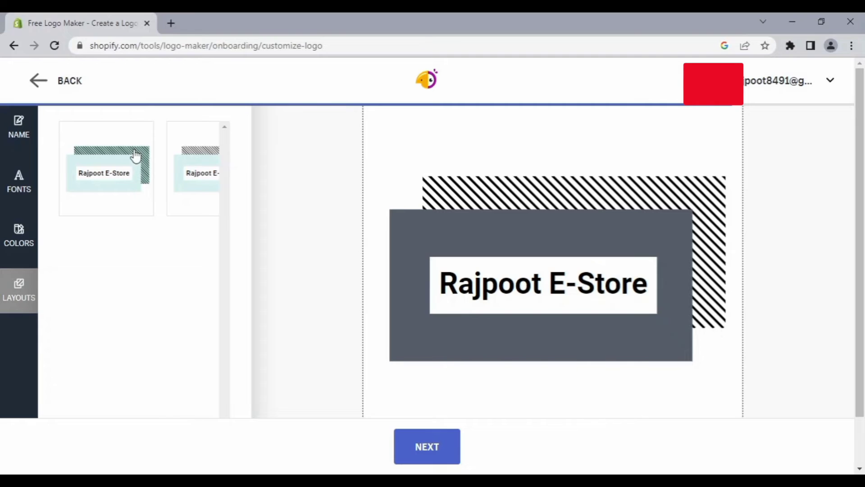
pyautogui.click(442, 447)
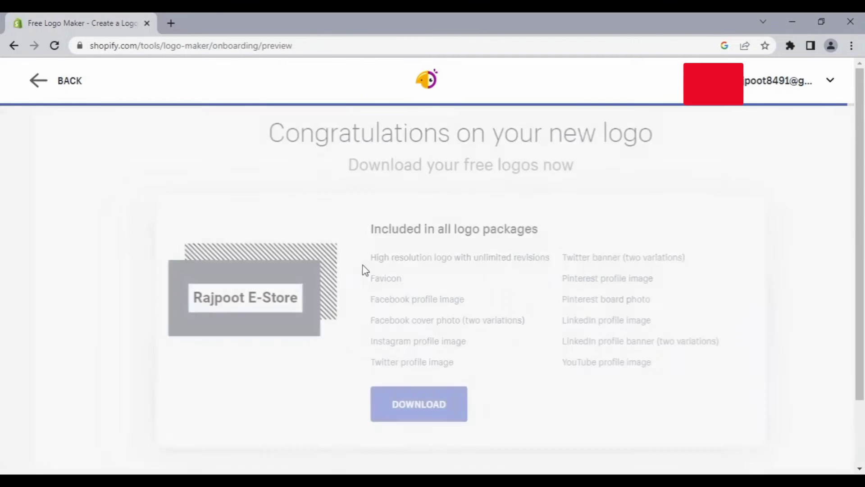
# Step: Download the logo package so it is emailed, then go to the Gmail inbox
pyautogui.moveTo(237, 131); pyautogui.dragTo(634, 145)
pyautogui.click(635, 147)
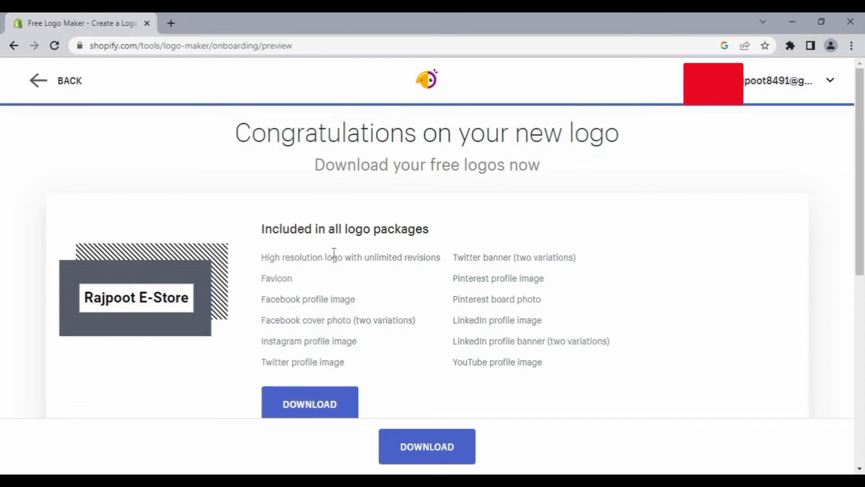
pyautogui.click(420, 445)
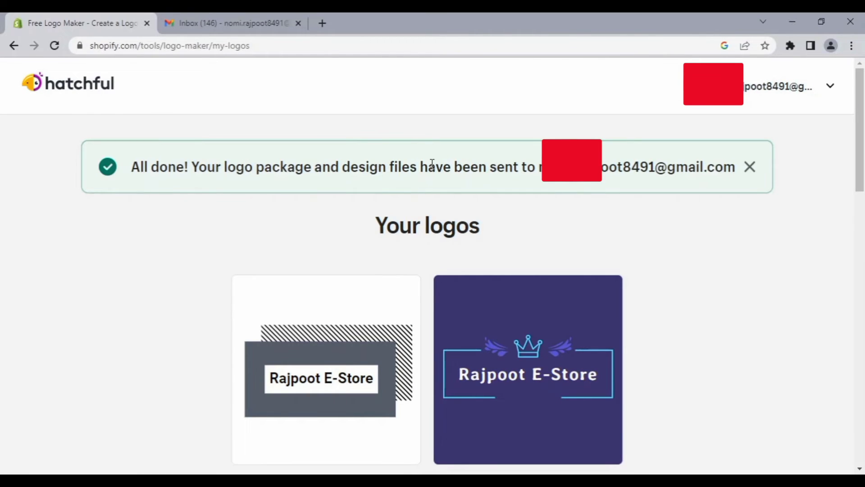
pyautogui.click(252, 18)
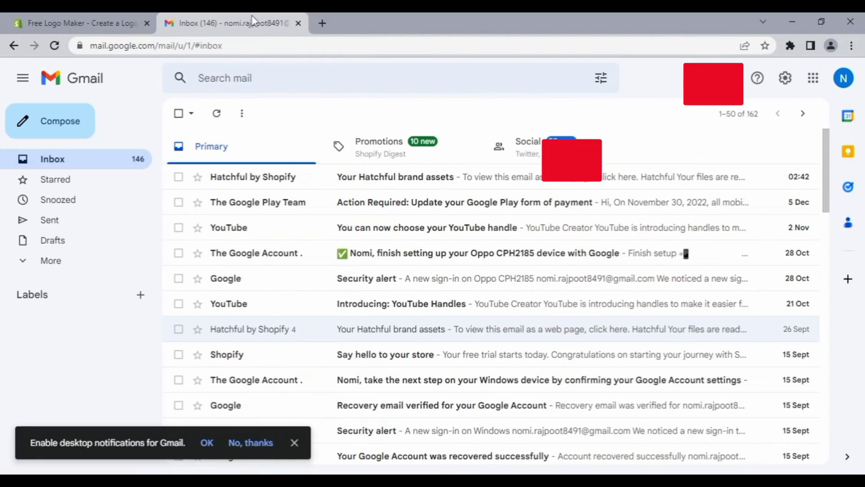
# Step: Save HatchfulExport-All.zip from the Hatchful brand assets email and show it in its folder
pyautogui.click(364, 182)
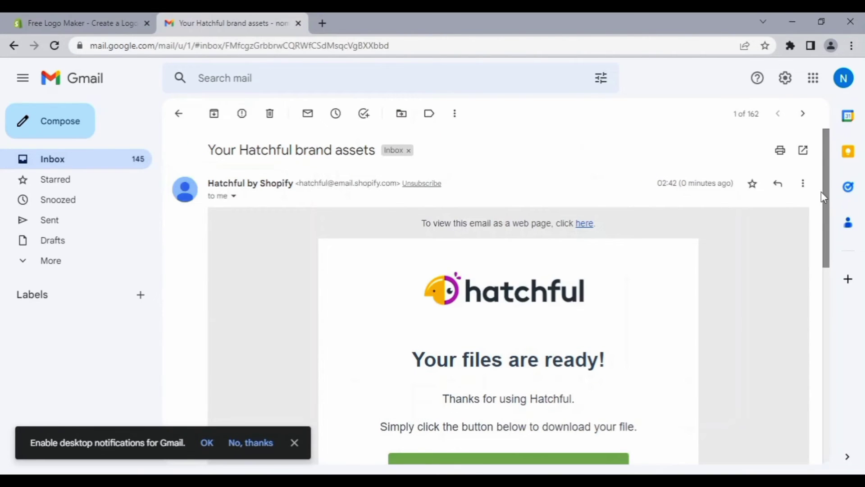
pyautogui.scroll(-2, 837, 226)
pyautogui.scroll(-3, 837, 227)
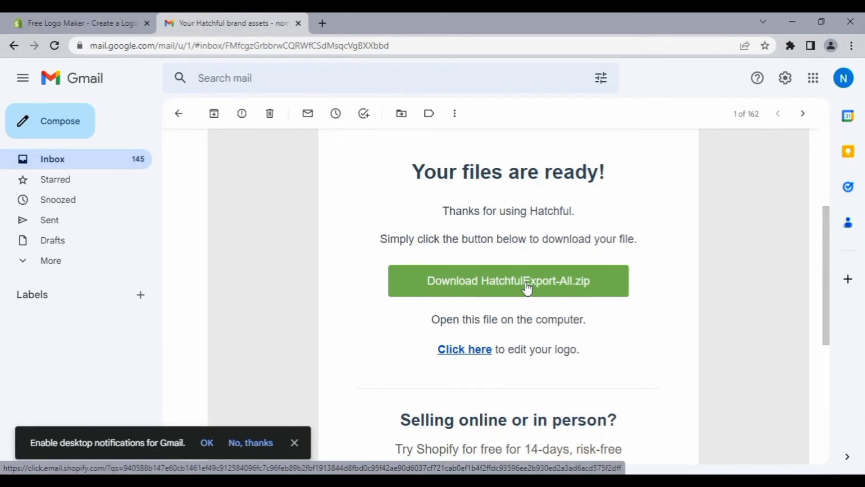
pyautogui.click(504, 284)
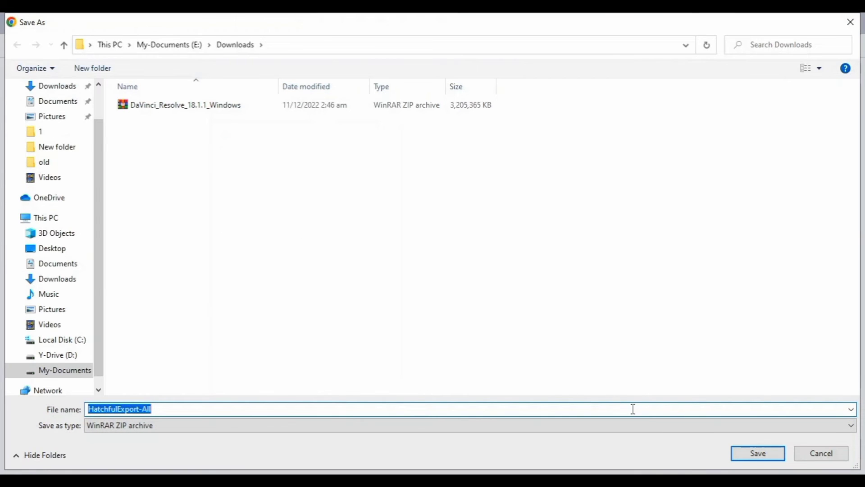
pyautogui.click(750, 456)
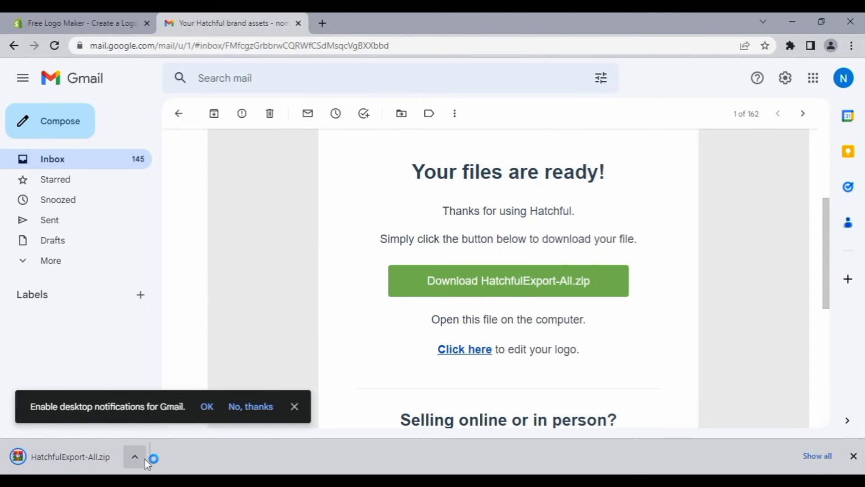
pyautogui.click(140, 457)
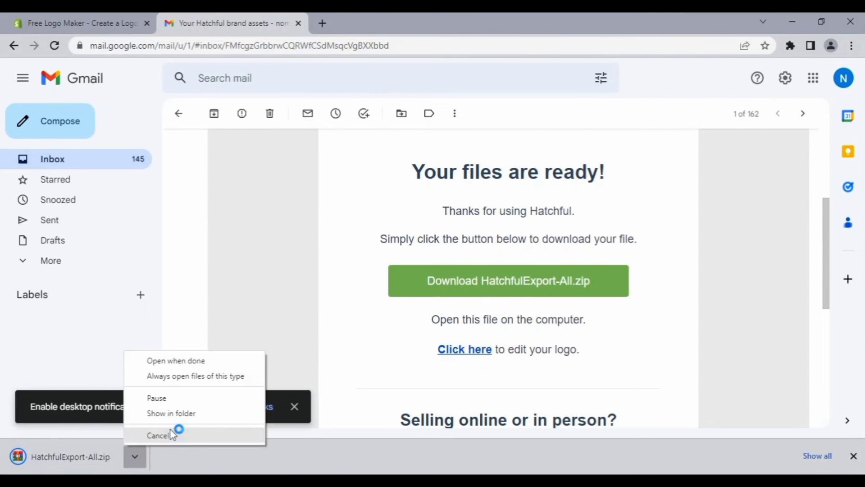
pyautogui.click(207, 414)
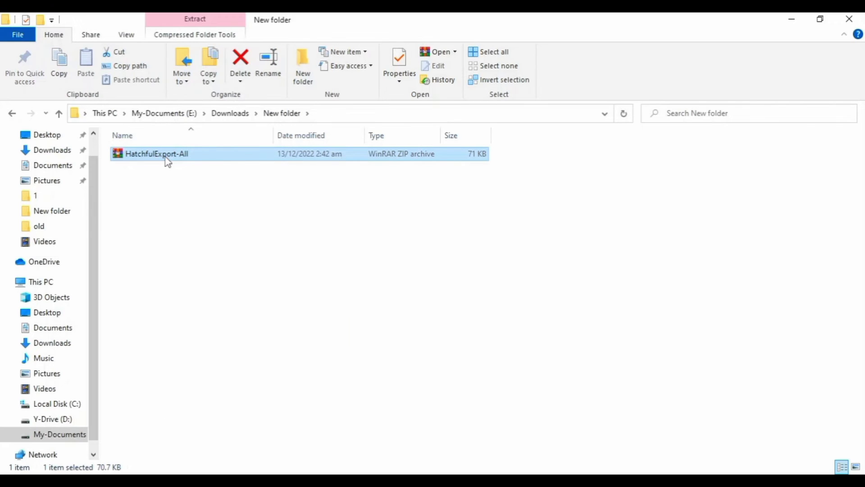
# Step: Extract HatchfulExport-All here and open facebook_cover_photo_1.png in Photos
pyautogui.rightClick(167, 161)
pyautogui.click(196, 221)
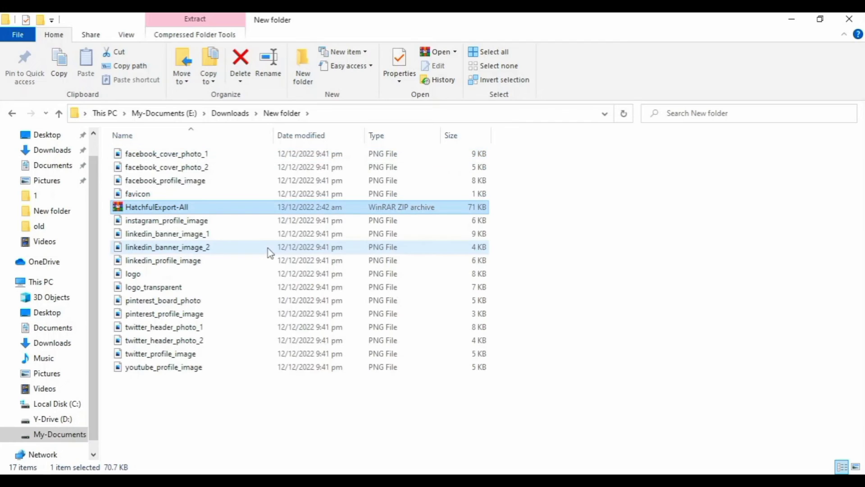
pyautogui.click(208, 155)
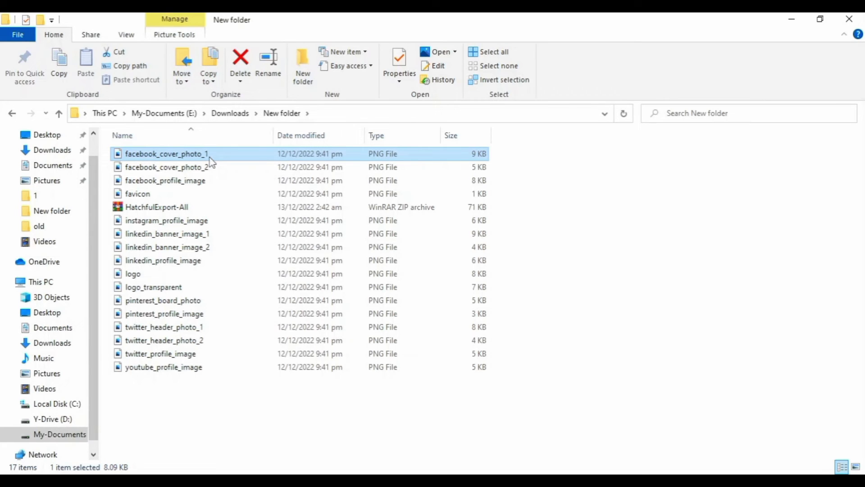
pyautogui.doubleClick(209, 156)
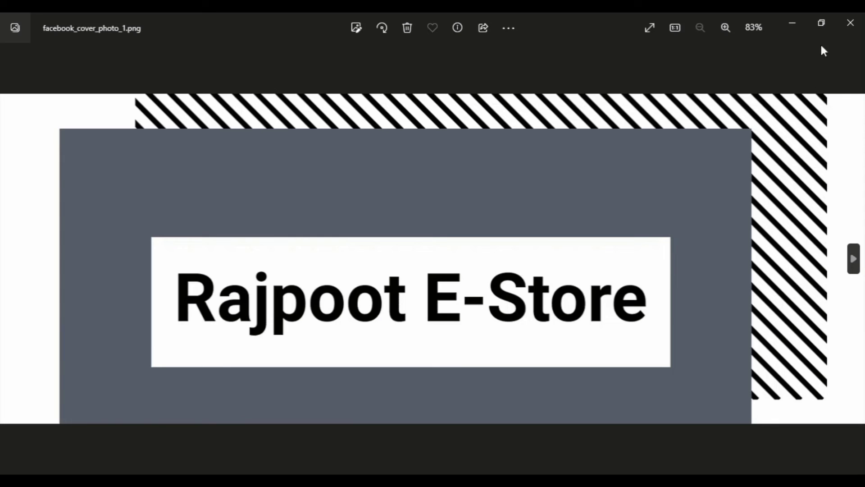
pyautogui.click(843, 29)
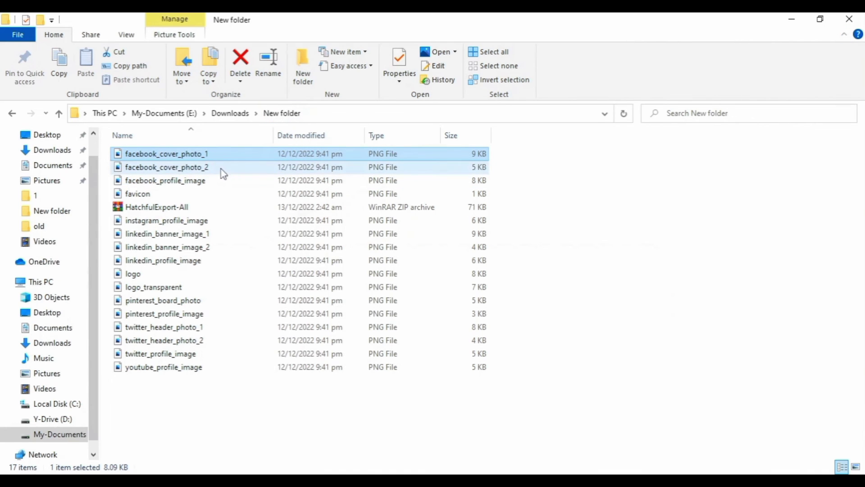
pyautogui.click(176, 168)
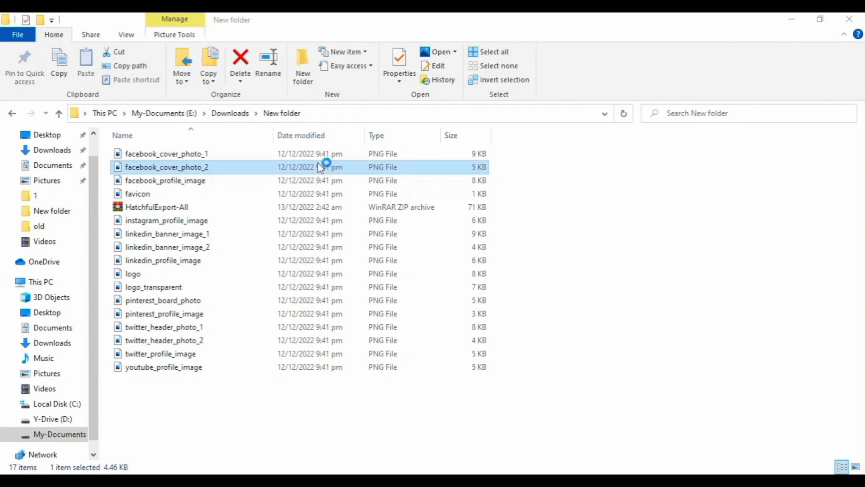
pyautogui.doubleClick(318, 167)
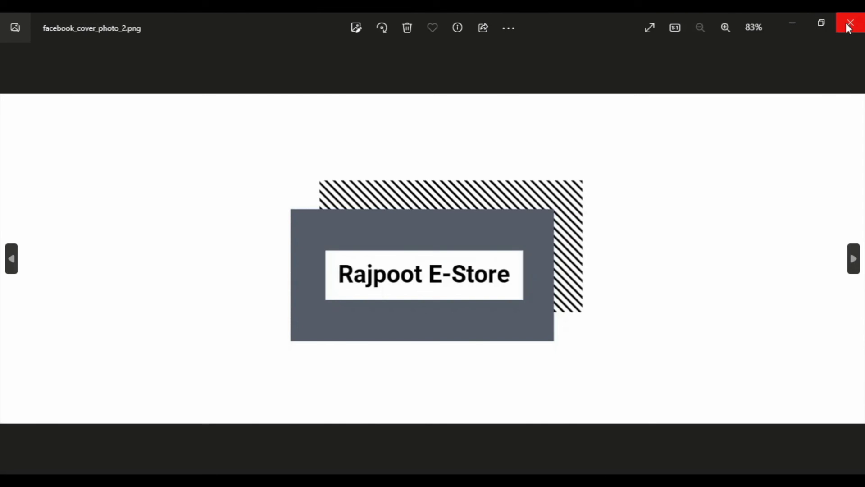
pyautogui.click(849, 24)
pyautogui.doubleClick(189, 181)
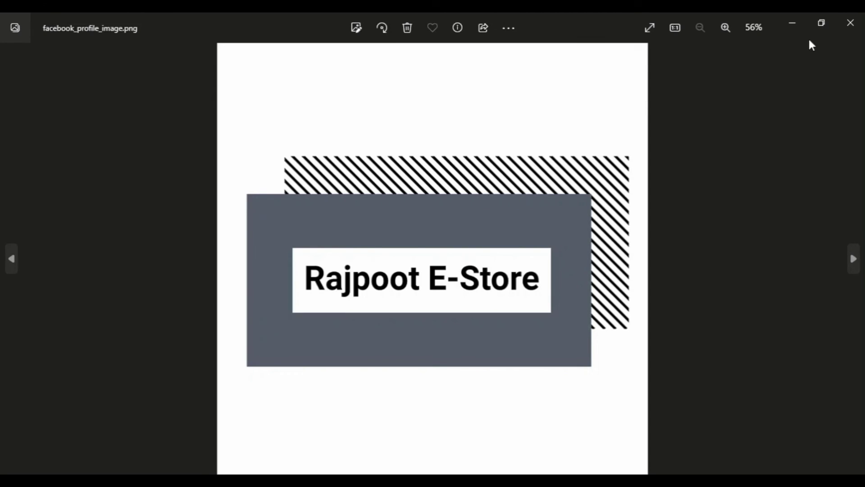
pyautogui.click(849, 23)
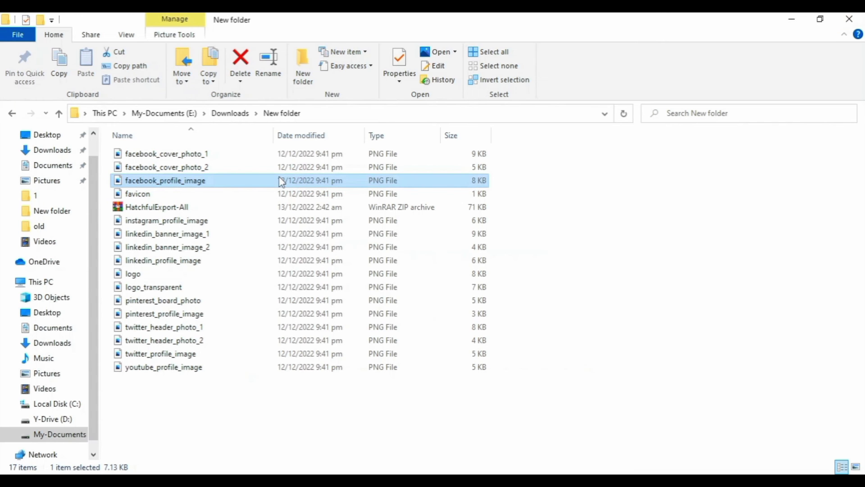
pyautogui.click(162, 225)
pyautogui.doubleClick(315, 221)
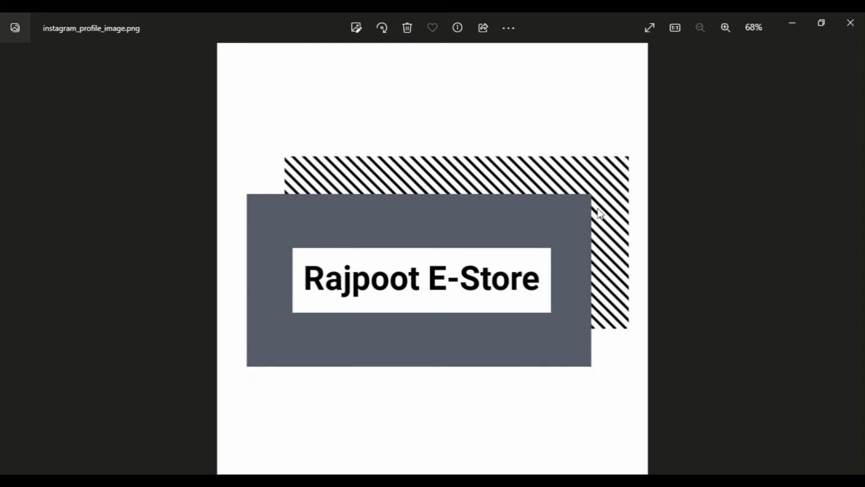
pyautogui.click(850, 23)
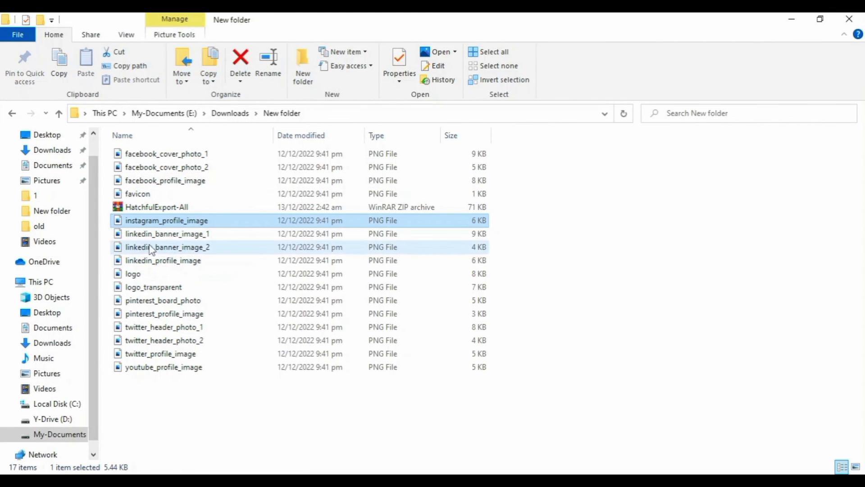
pyautogui.doubleClick(175, 234)
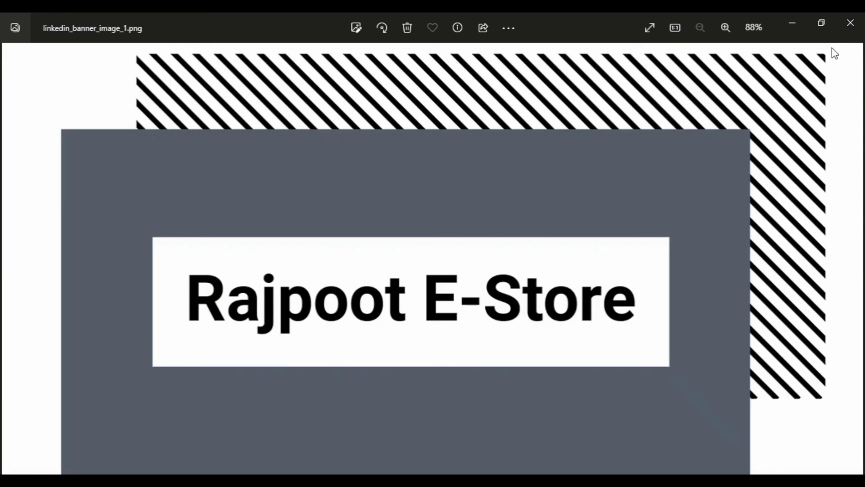
pyautogui.click(850, 22)
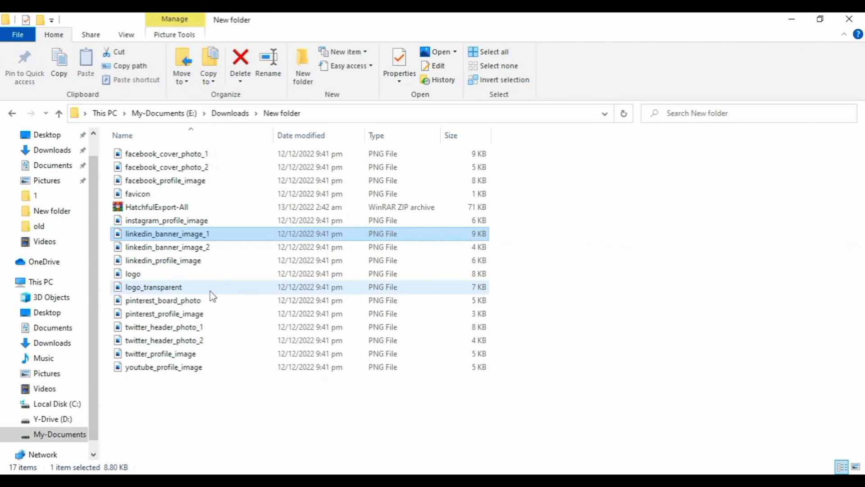